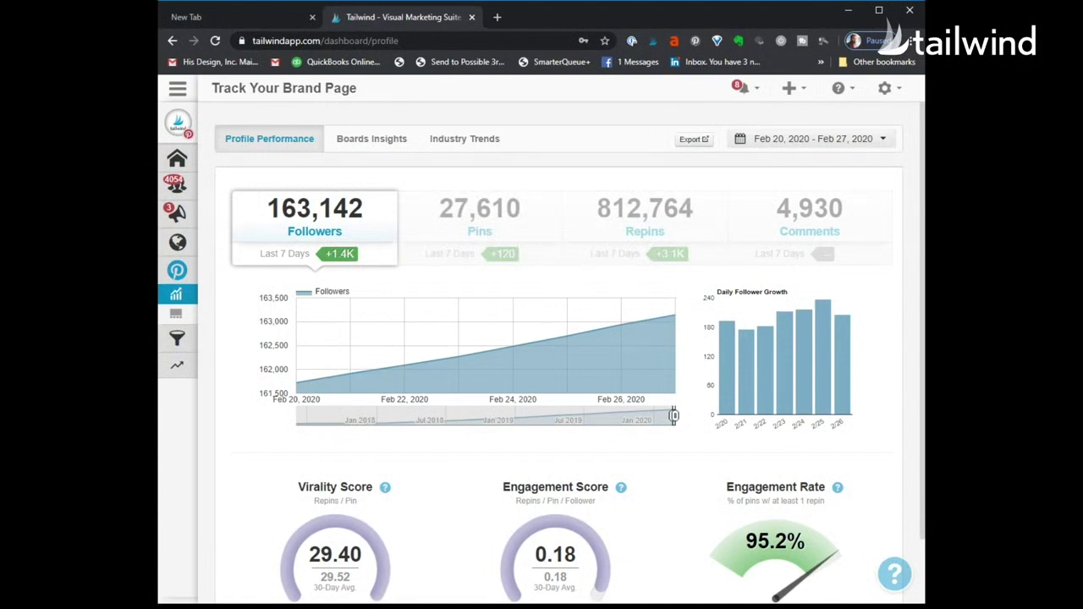
Step: Open the weekly pinning schedule in the Publisher section
mouse_move(178, 185)
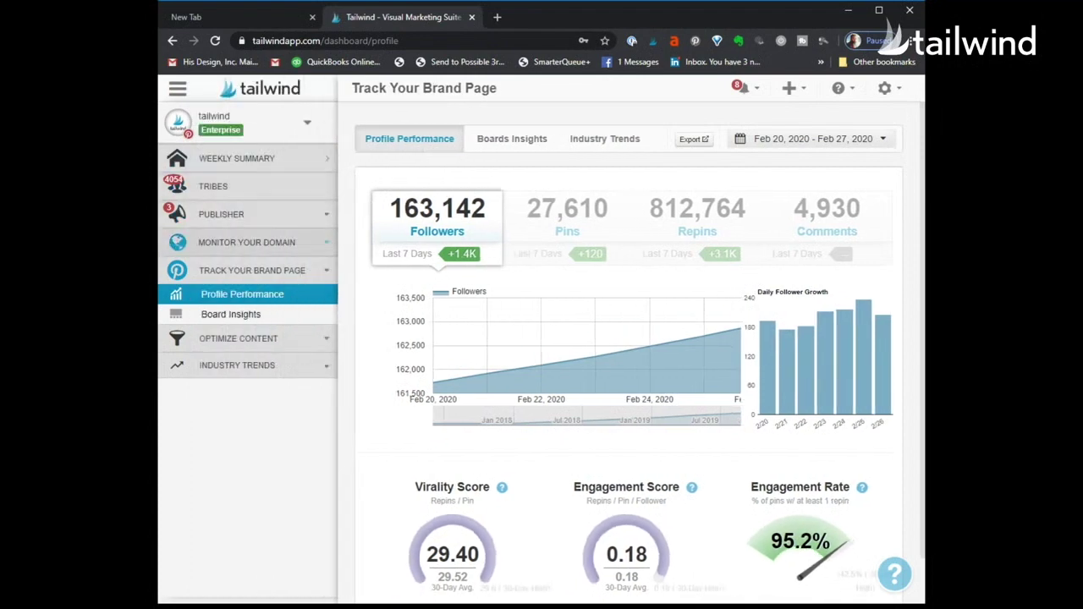
left_click(222, 214)
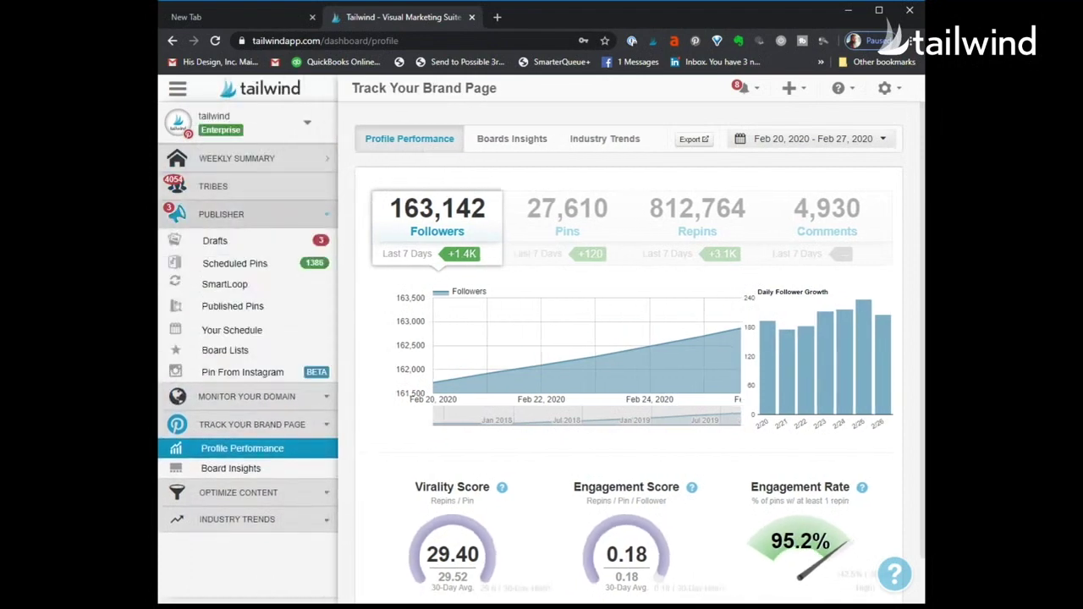
left_click(235, 263)
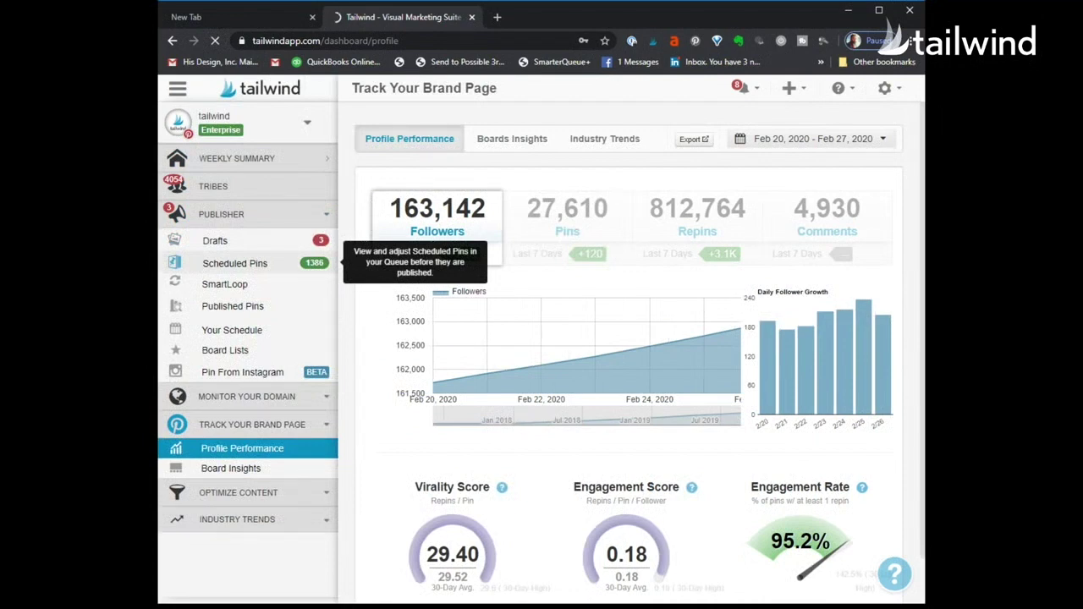
left_click(232, 330)
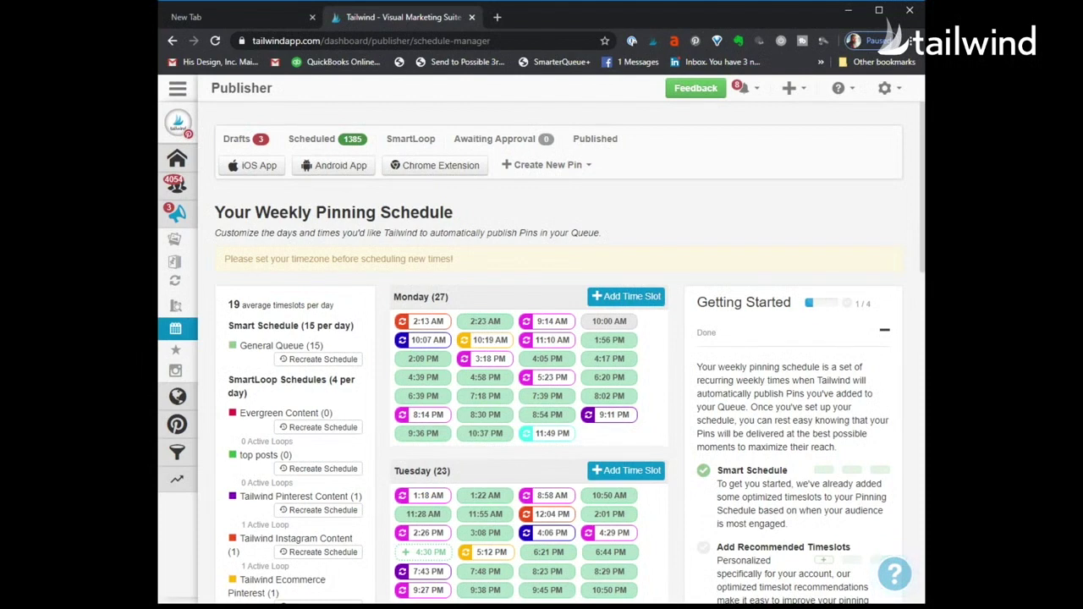
Step: Recreate the General Queue schedule with 20 posts per day, keeping previously scheduled pins shifted into the new timeslots
scroll(558, 355, "down", 1)
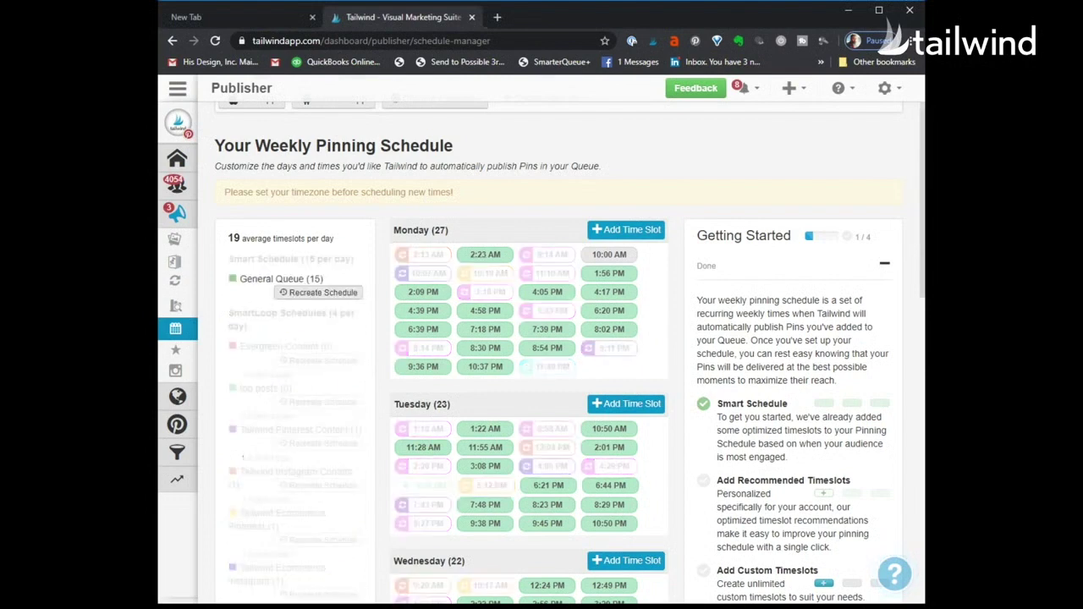
left_click(318, 292)
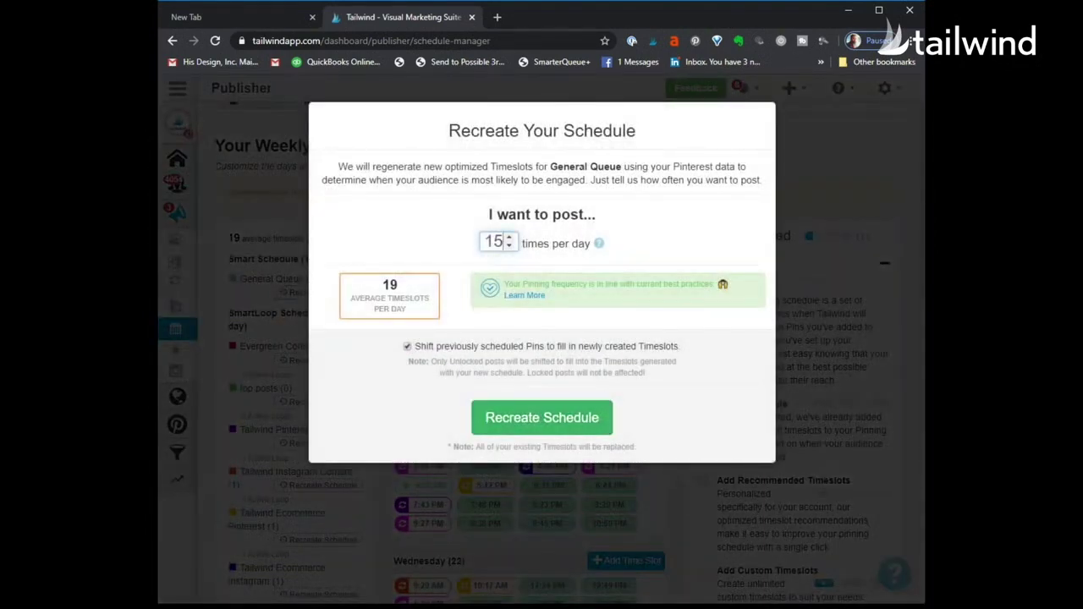
key("Up")
key("Up")
key("Up")
key("Up")
key("Up")
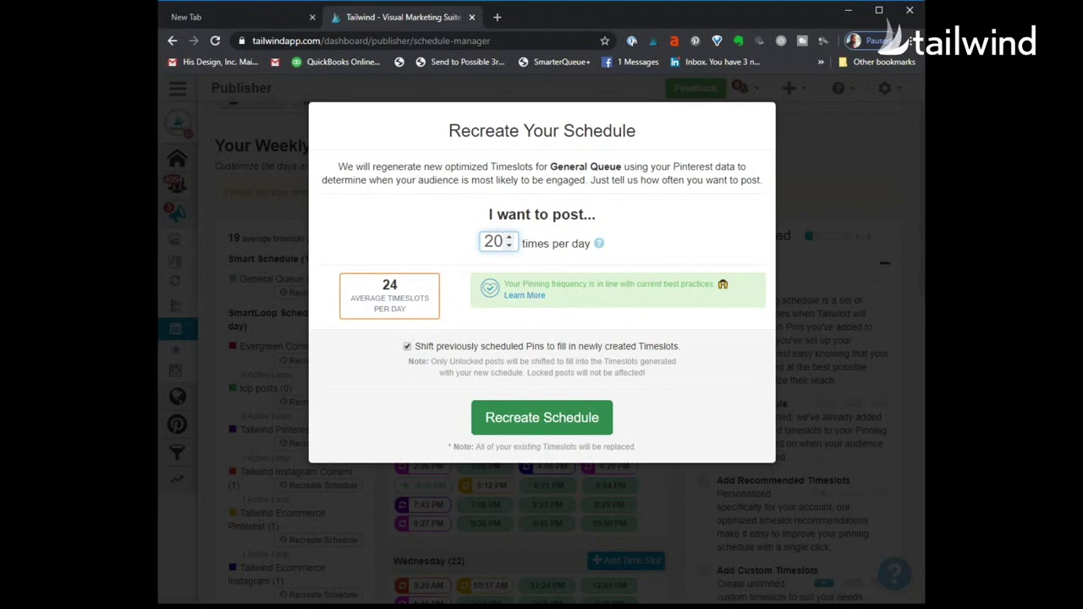
left_click(541, 417)
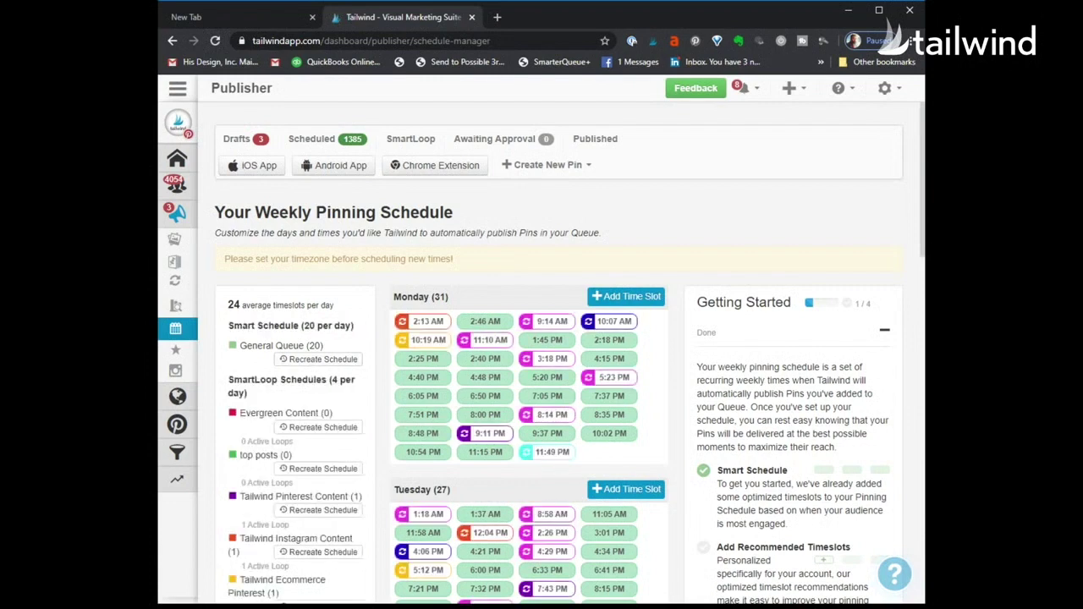
Step: Open the scheduled pins queue and view the pins lined up for today
mouse_move(176, 264)
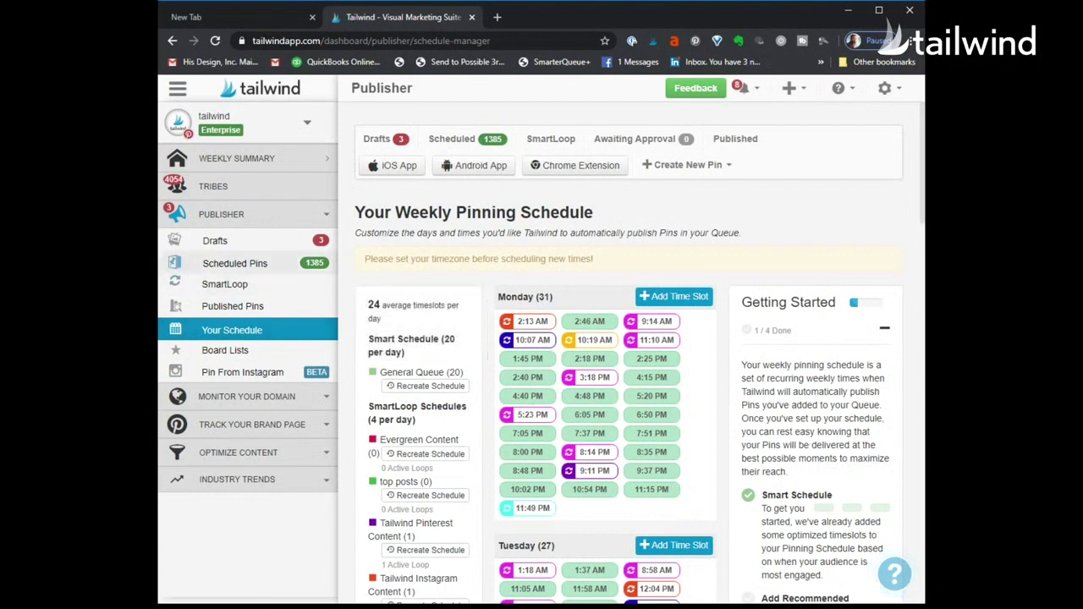
left_click(235, 263)
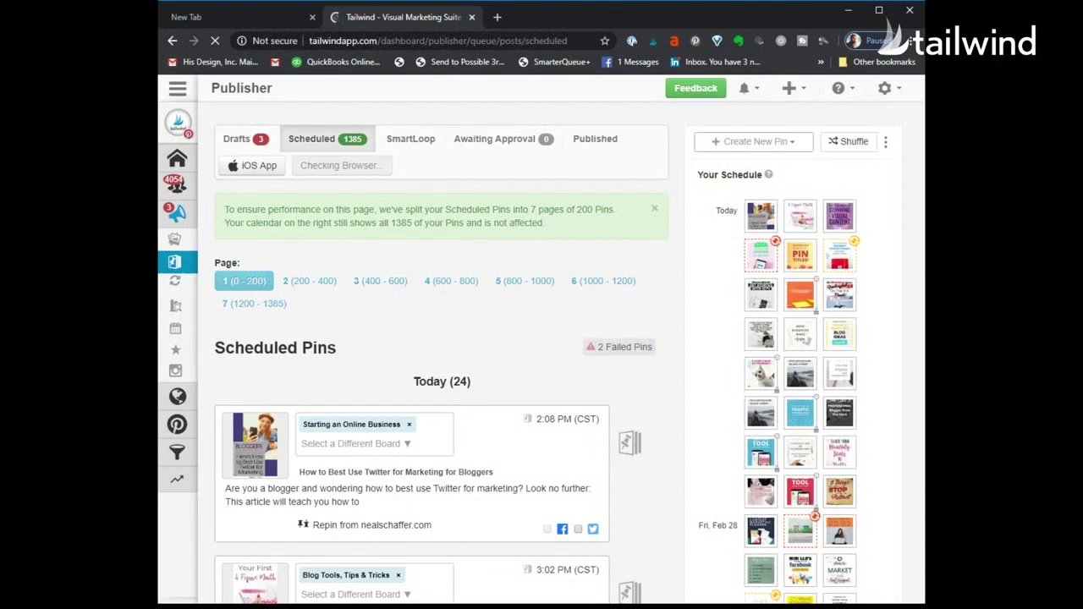
scroll(557, 356, "down", 1)
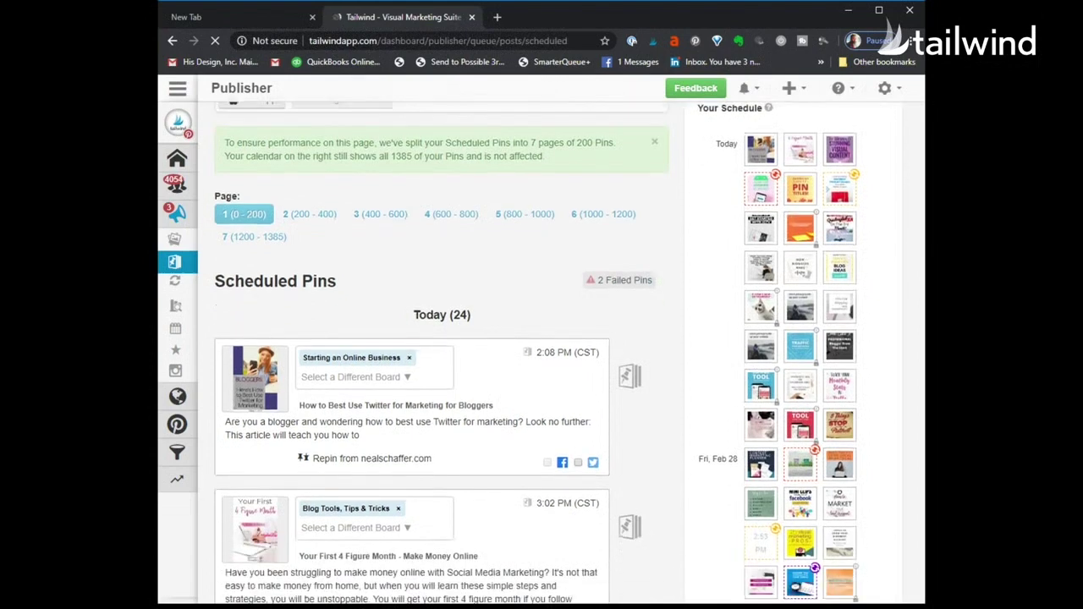
scroll(557, 356, "down", 1)
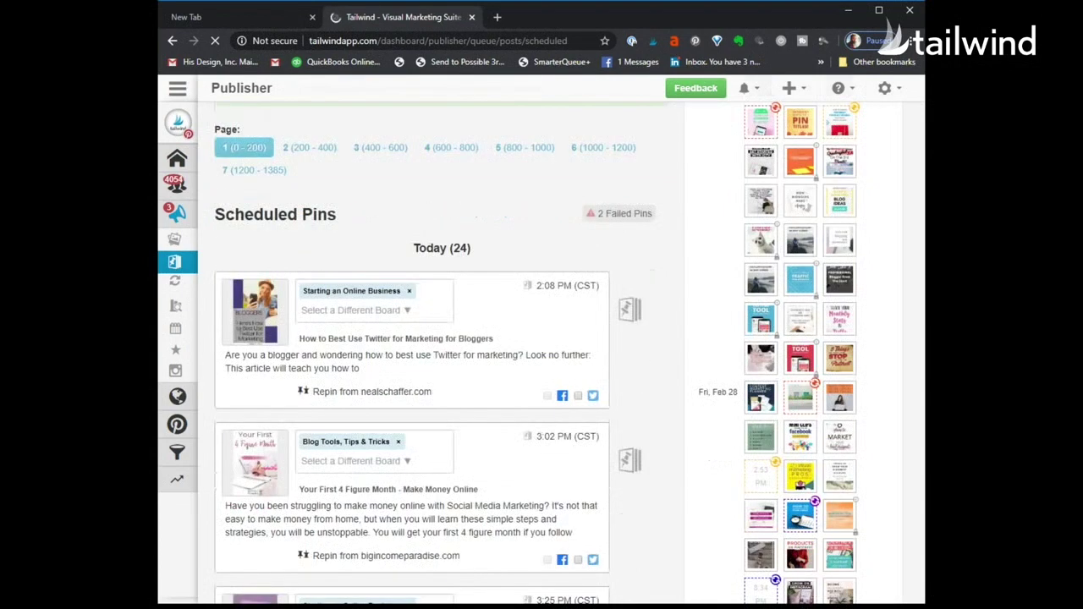
scroll(558, 355, "down", 2)
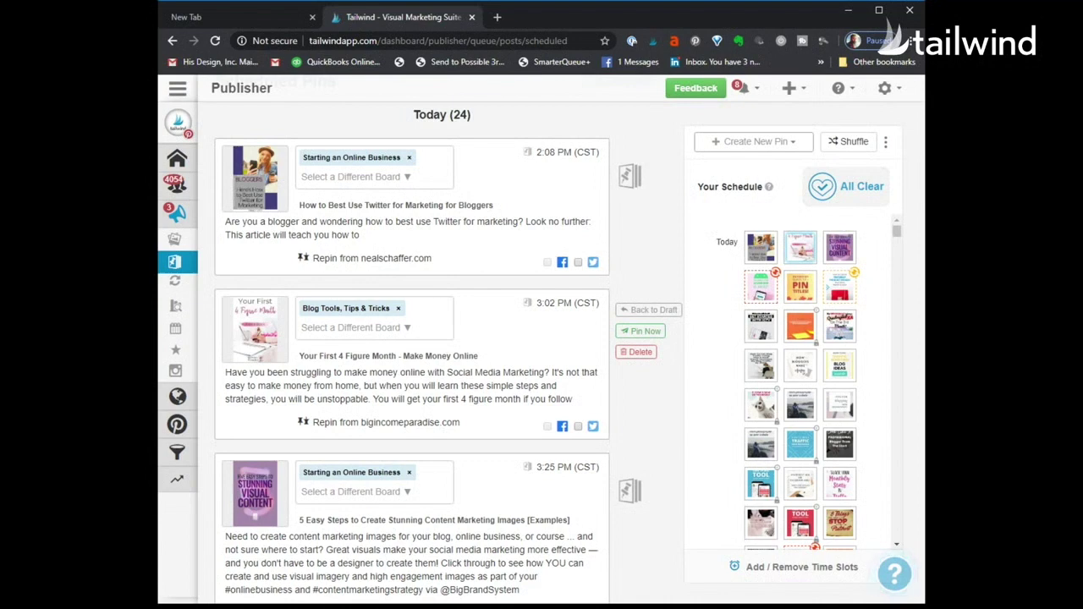
Step: Examine the schedule calendar's pins and open timeslots from today through Sunday, Mar 1, including the locked and SmartLoop slots
scroll(800, 381, "down", 2)
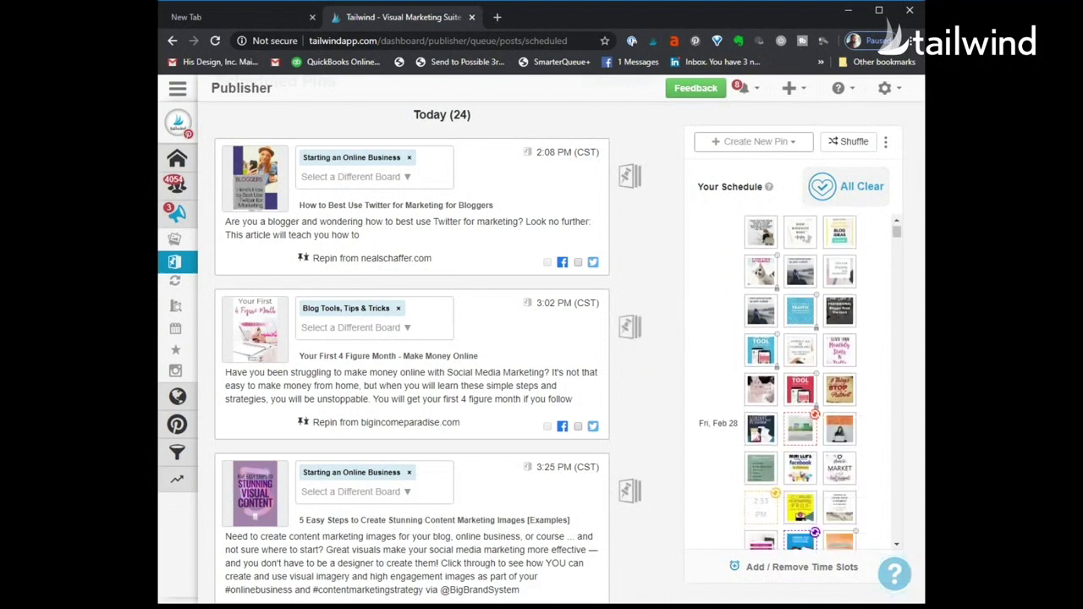
scroll(800, 381, "down", 1)
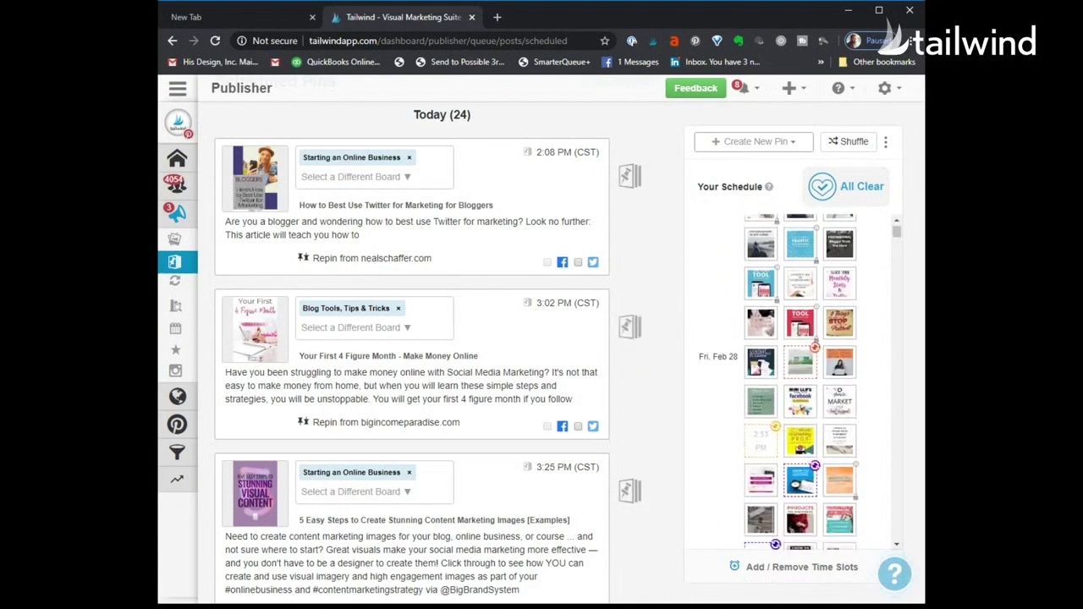
scroll(799, 381, "down", 1)
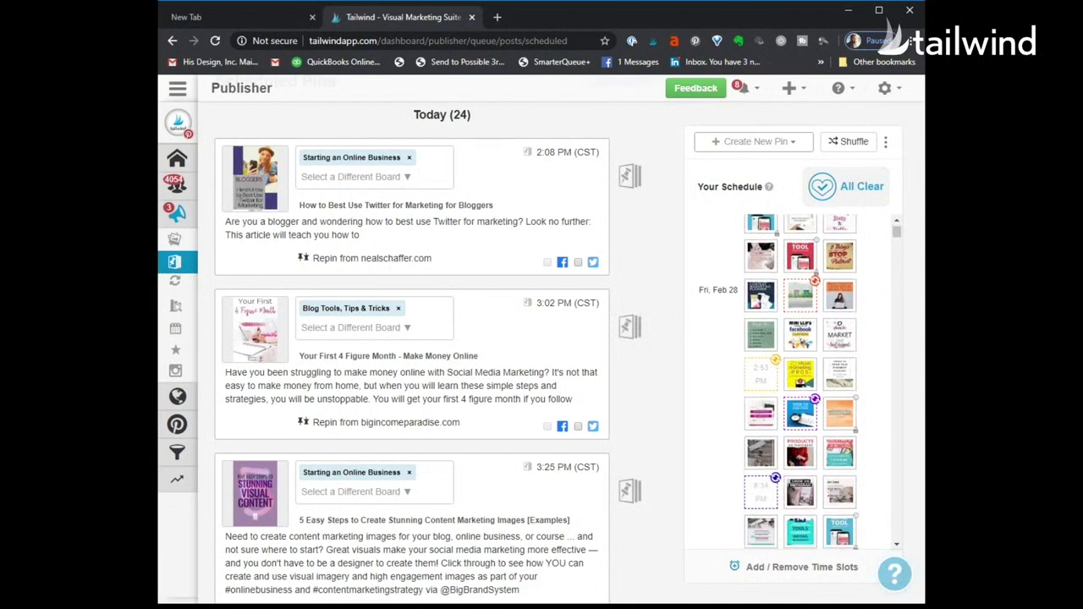
scroll(800, 381, "down", 1)
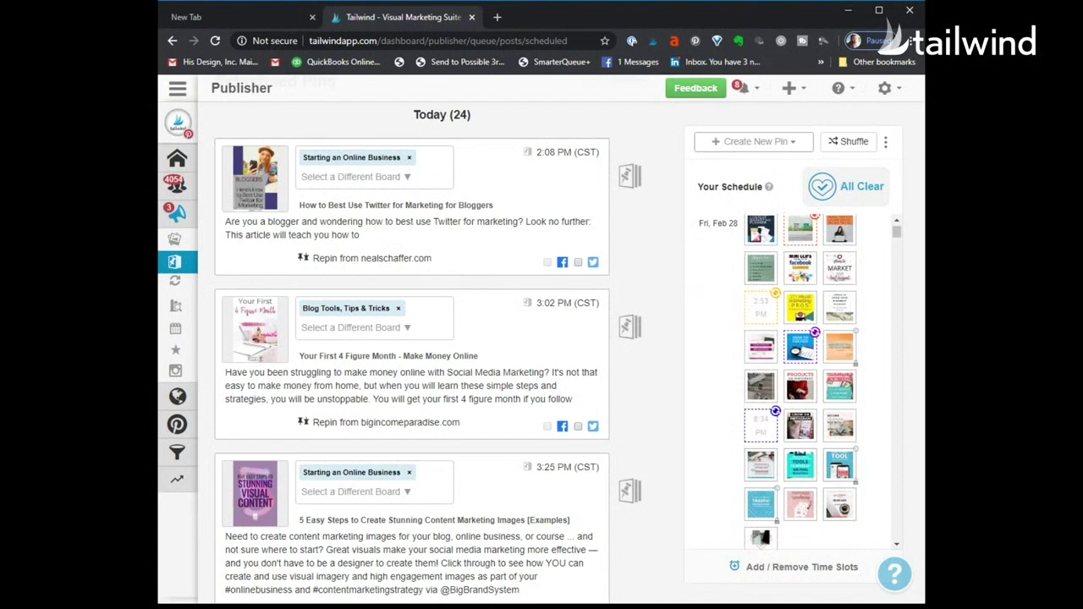
scroll(800, 381, "down", 1)
scroll(799, 381, "down", 1)
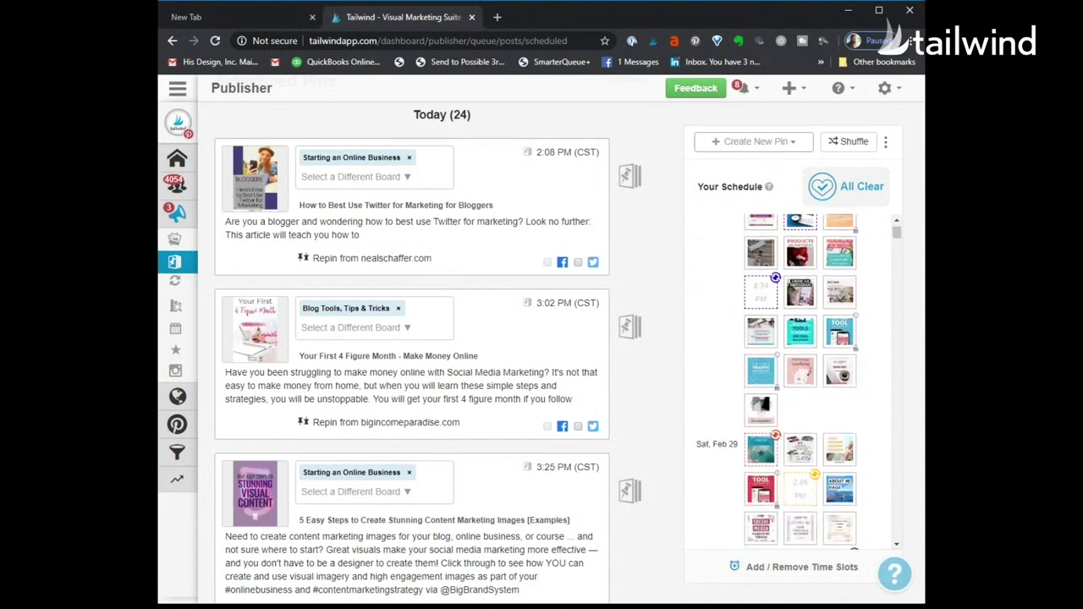
scroll(800, 380, "down", 1)
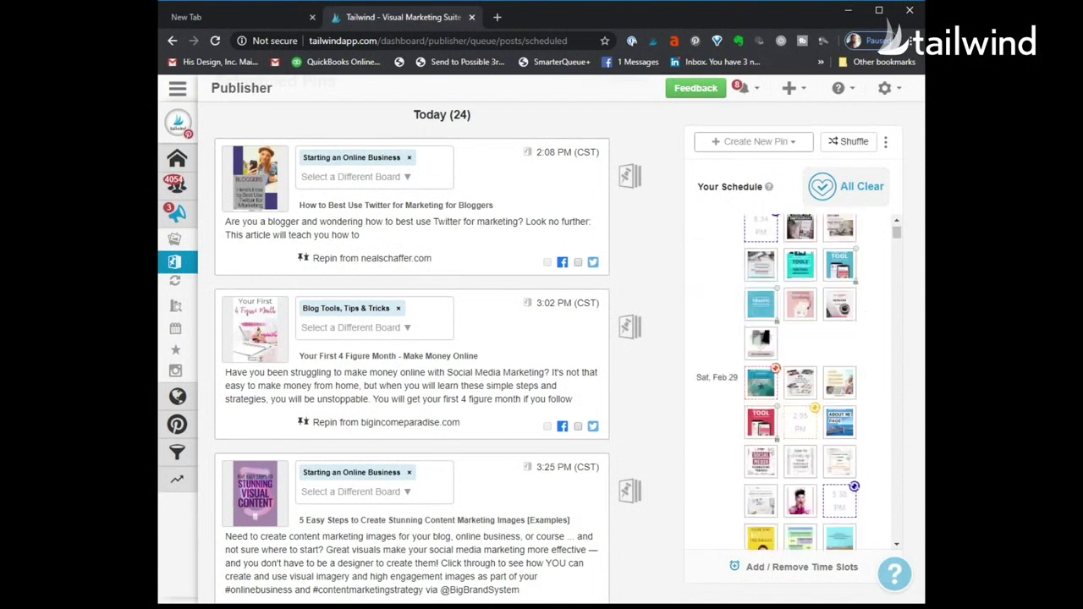
scroll(799, 381, "down", 1)
scroll(799, 381, "down", 1)
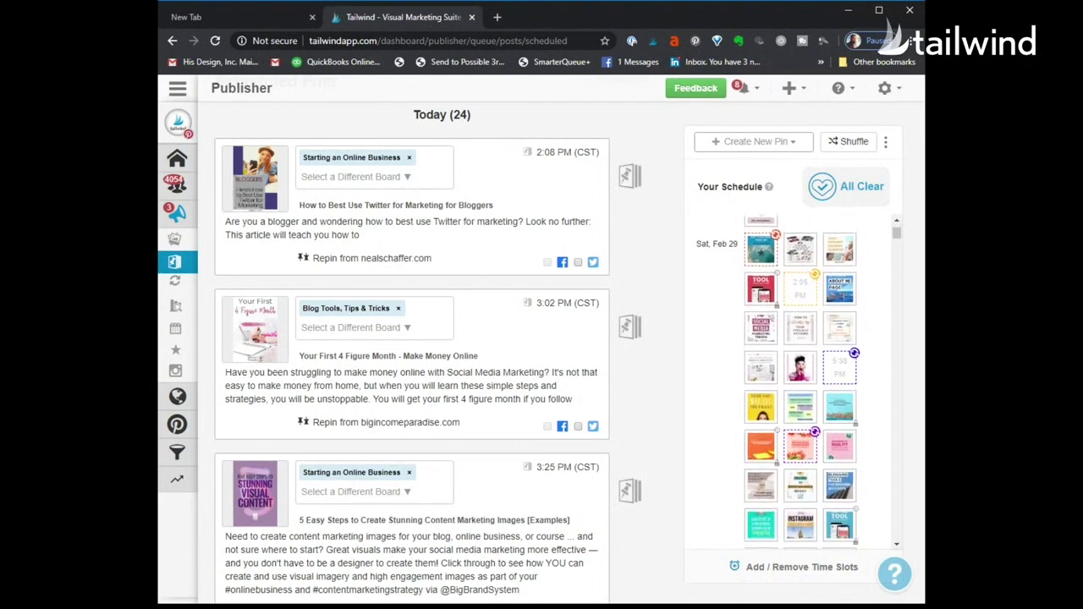
scroll(799, 381, "down", 1)
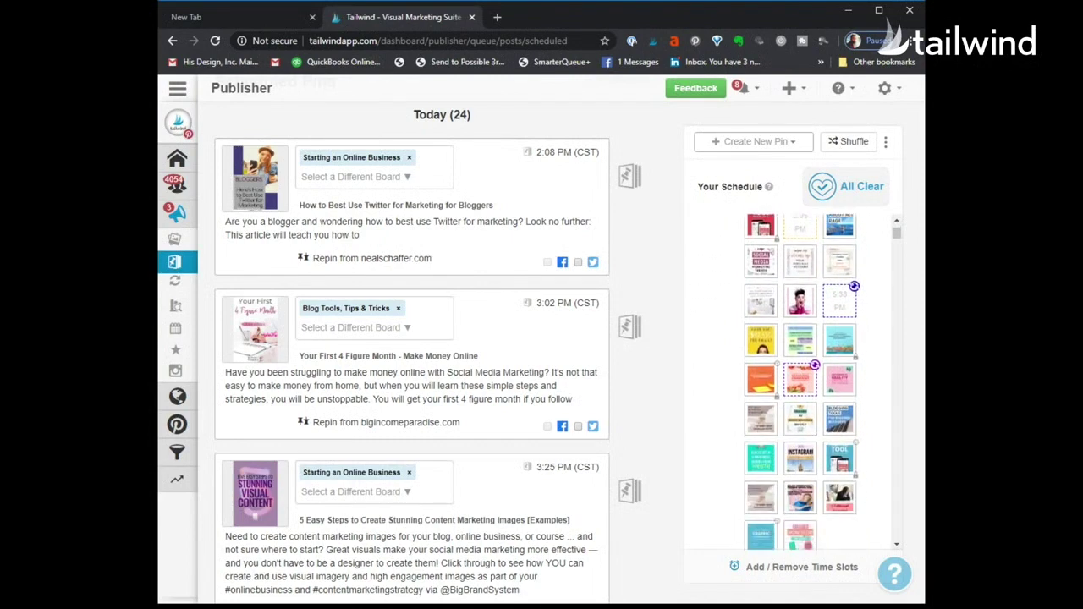
scroll(799, 381, "down", 1)
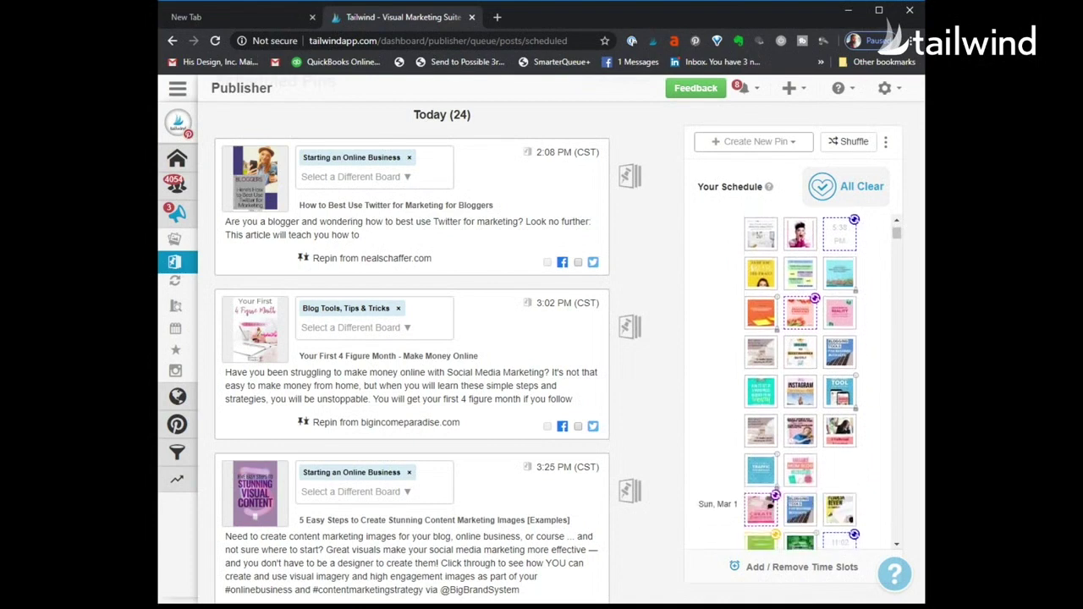
scroll(800, 381, "down", 1)
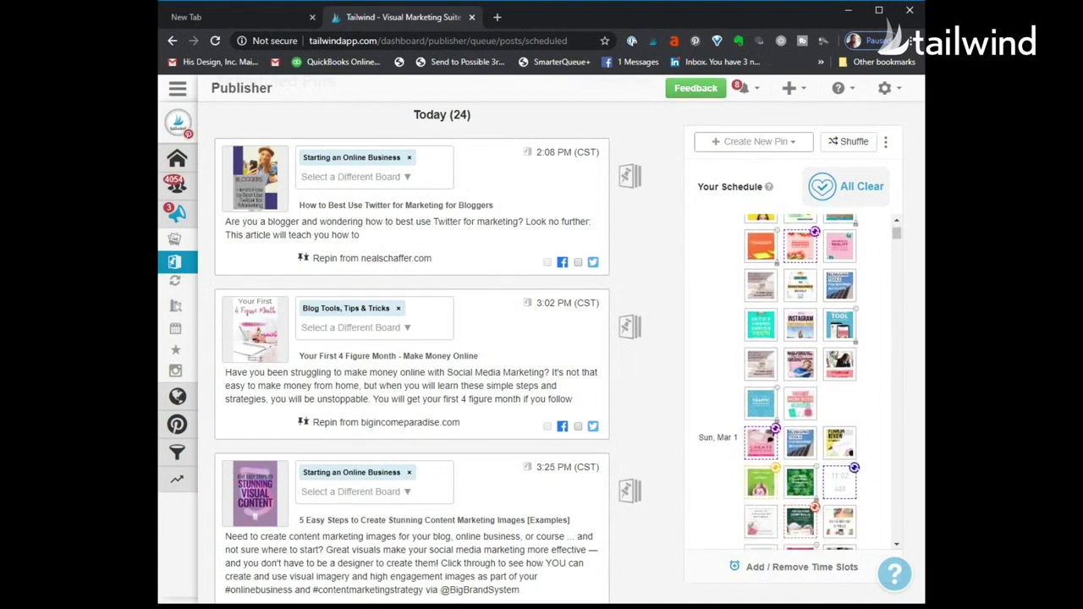
scroll(800, 381, "down", 1)
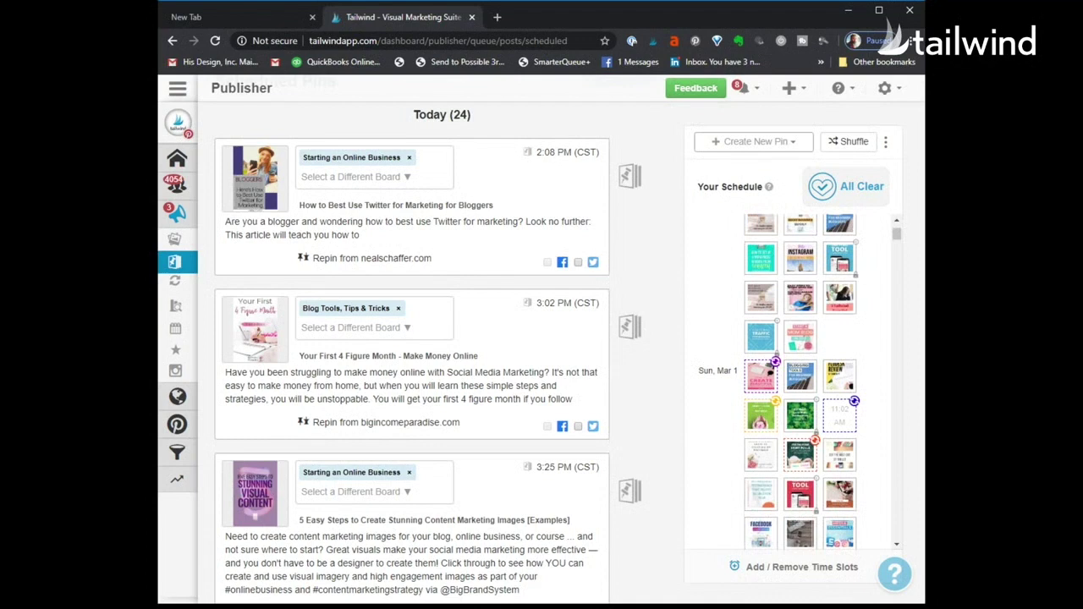
scroll(799, 380, "down", 1)
scroll(799, 381, "up", 3)
scroll(800, 381, "up", 3)
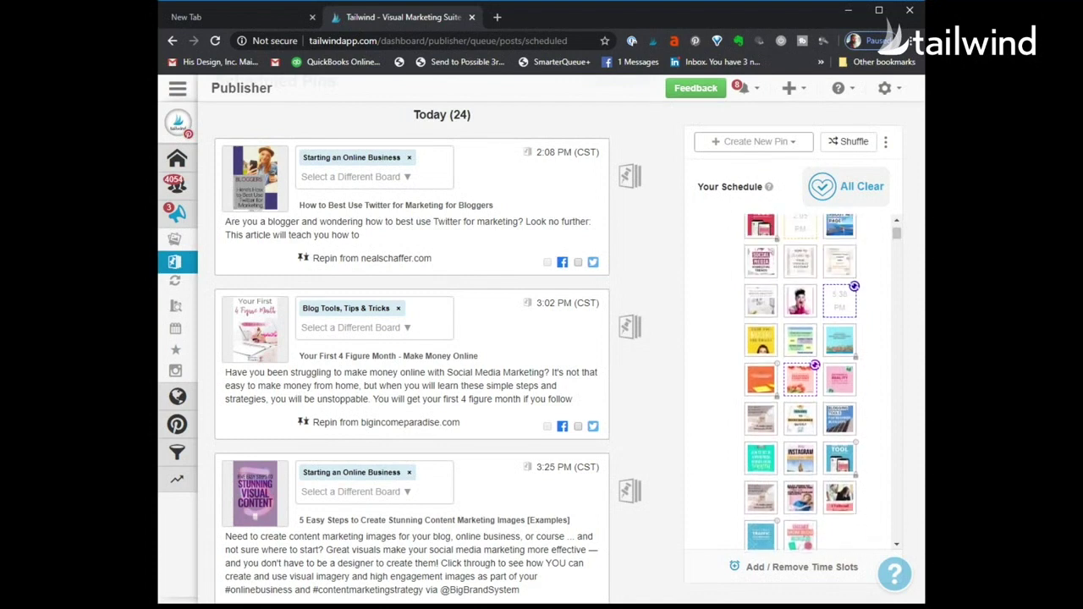
scroll(800, 380, "up", 3)
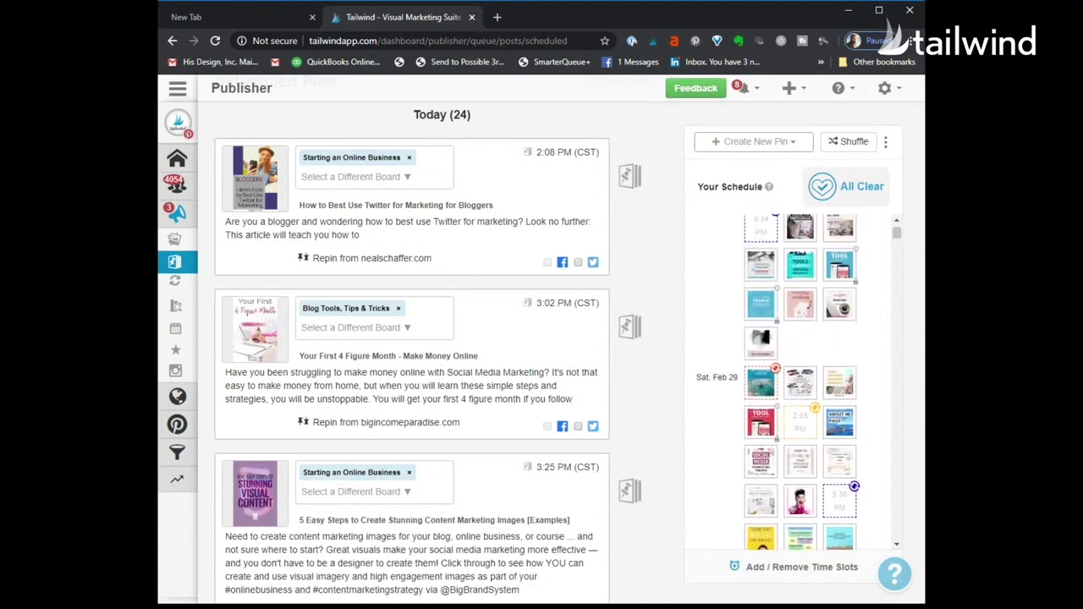
scroll(800, 381, "up", 3)
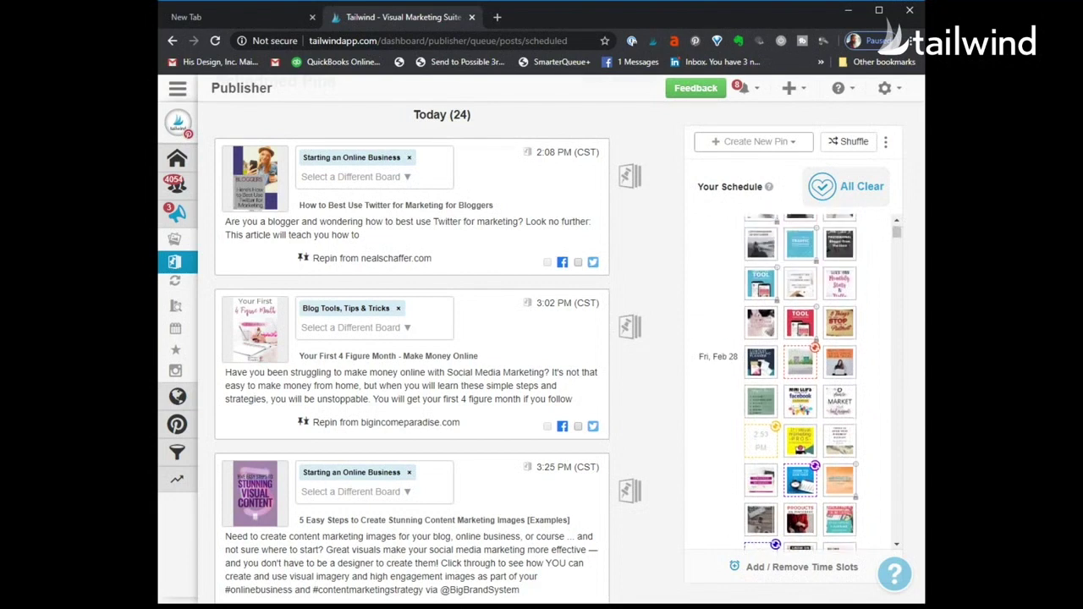
mouse_move(839, 323)
mouse_move(630, 328)
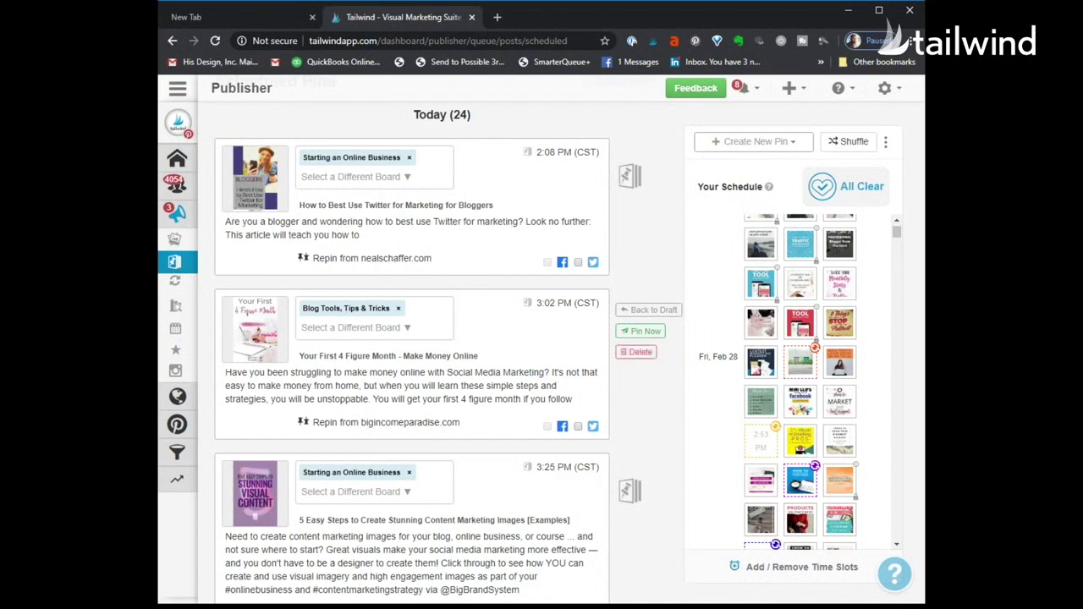
scroll(800, 380, "down", 1)
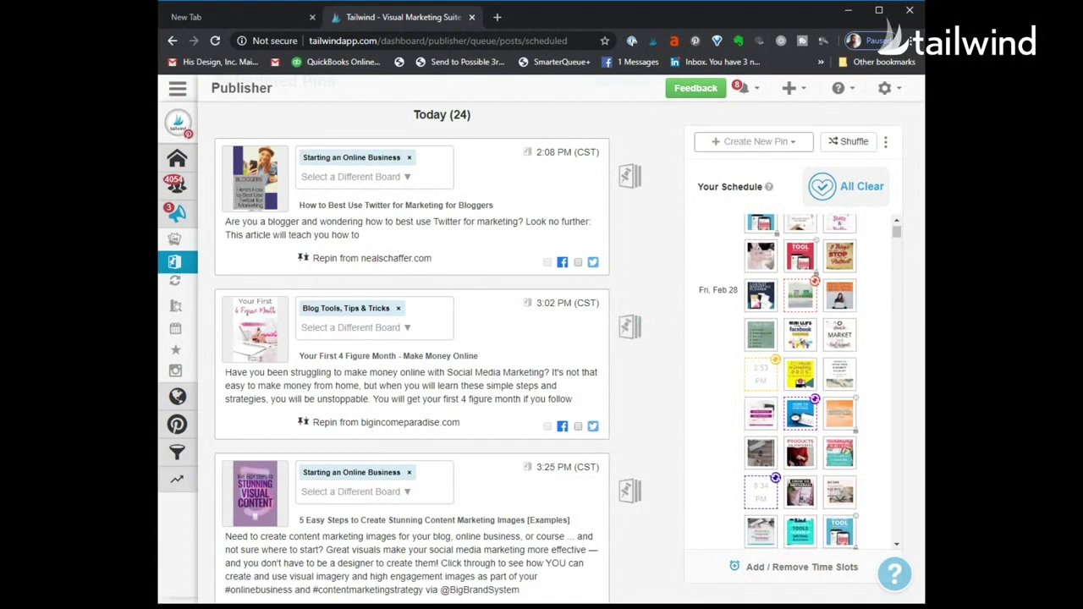